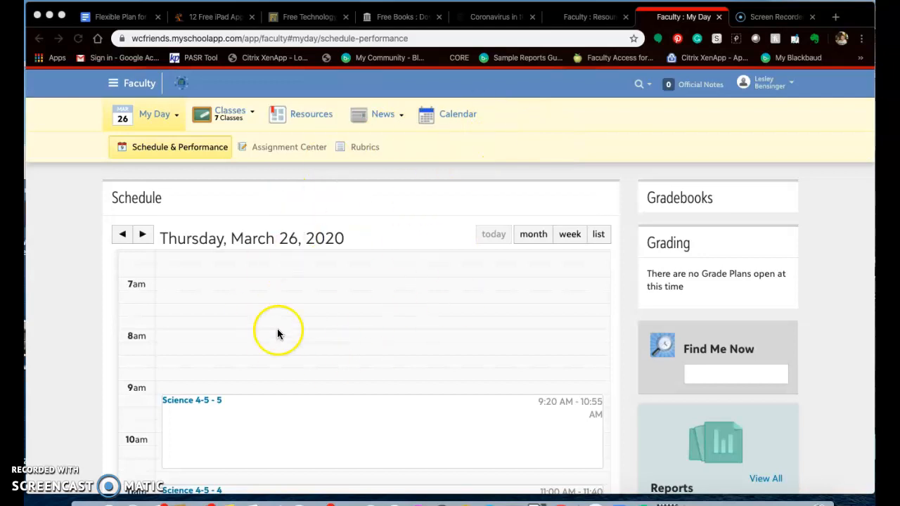
Step: Open the assignments page of the Science 1-3 - 3 class
click(232, 113)
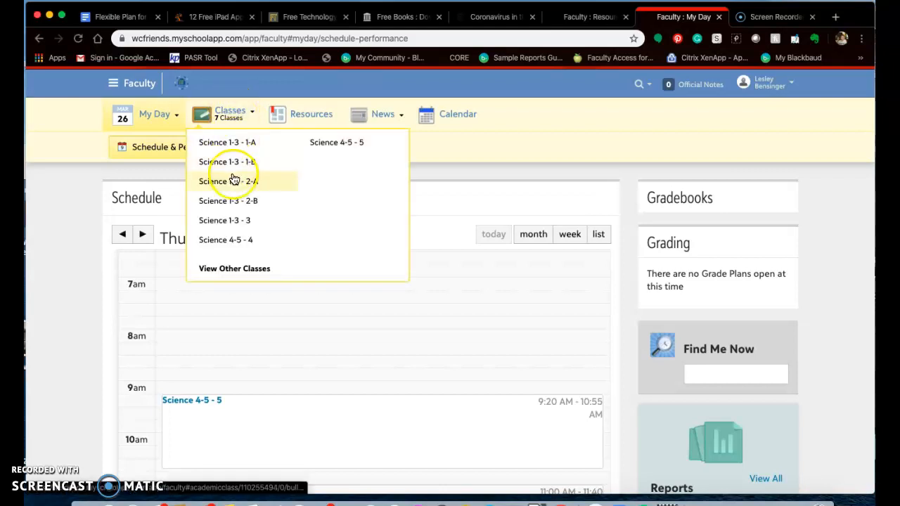
click(227, 223)
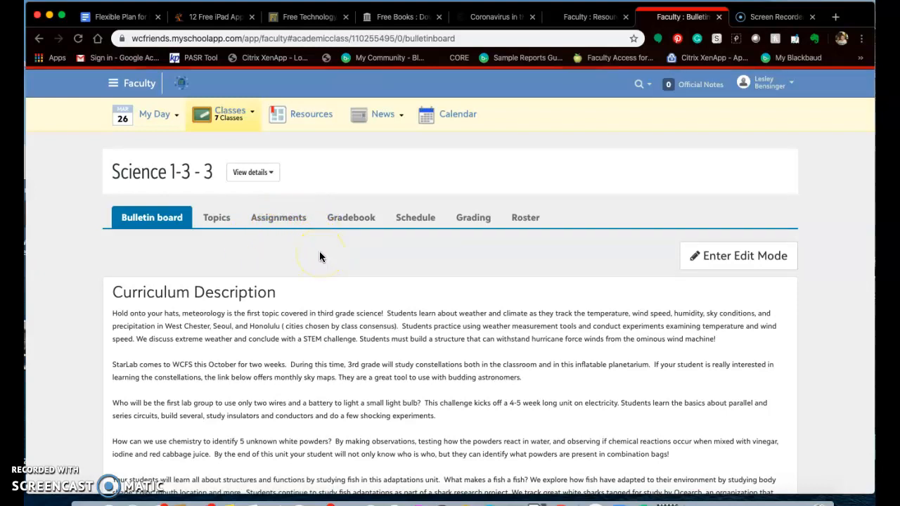
click(284, 222)
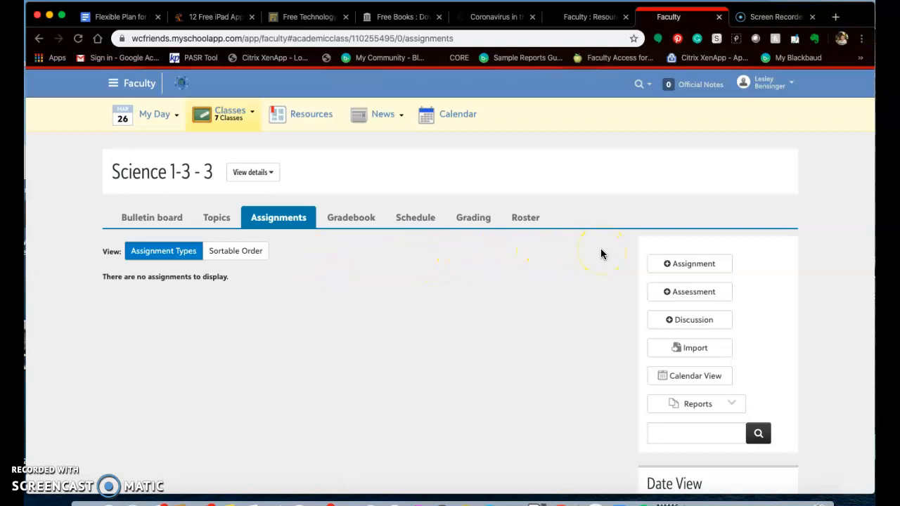
Step: Start a new assignment for the class and title it "How To Drive Your Parents Crazy!"
click(668, 265)
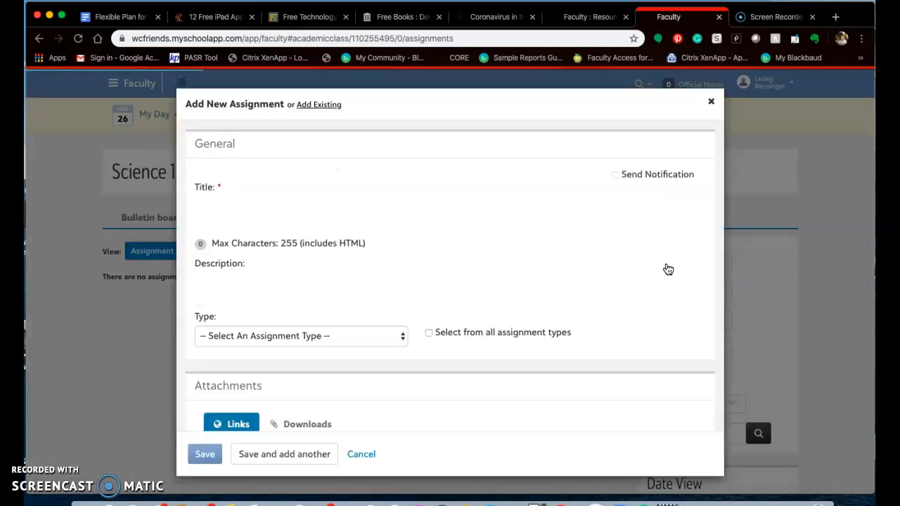
click(251, 242)
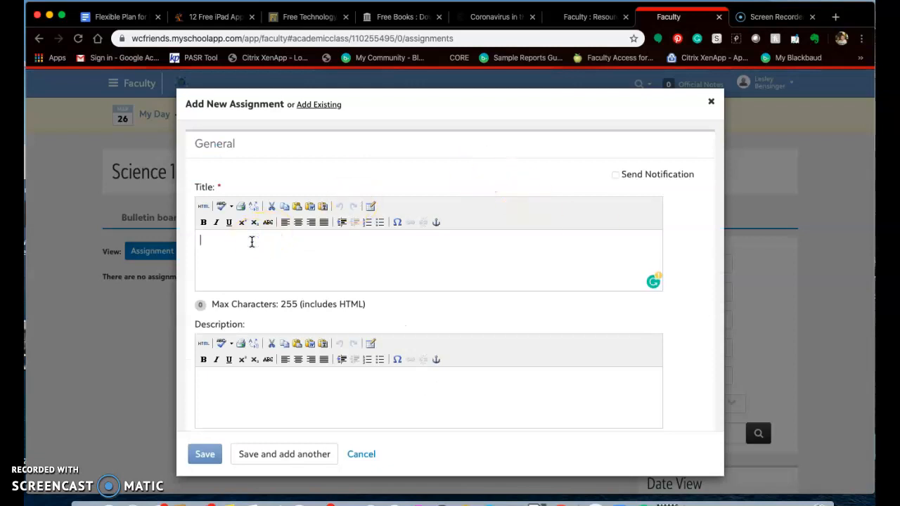
text(How To Drive Your )
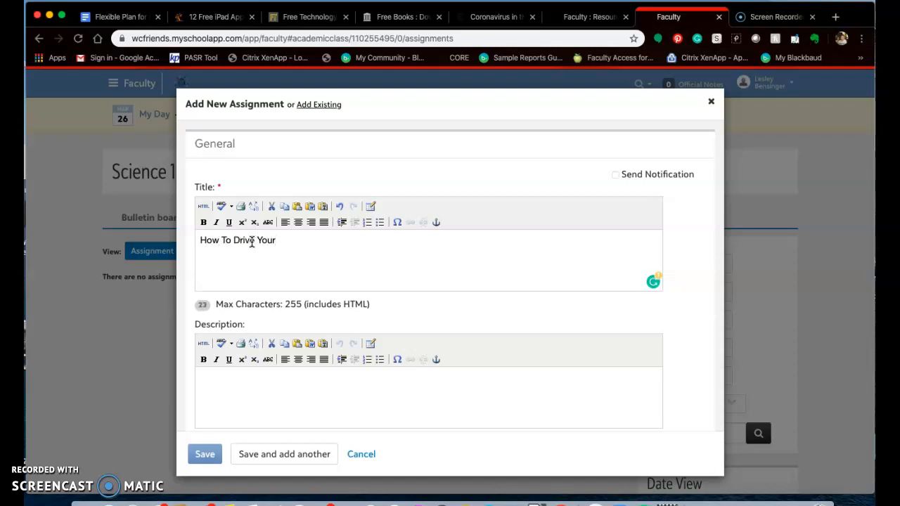
text(Parents Craz)
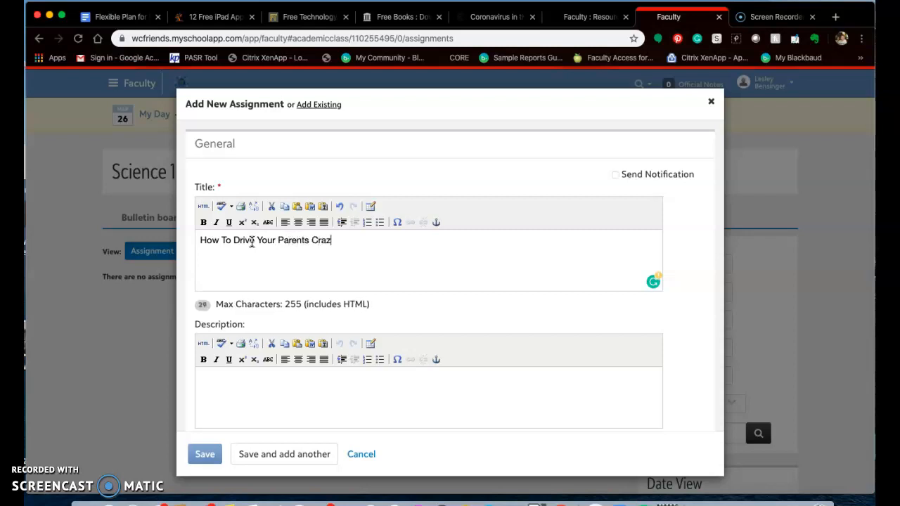
text(y!)
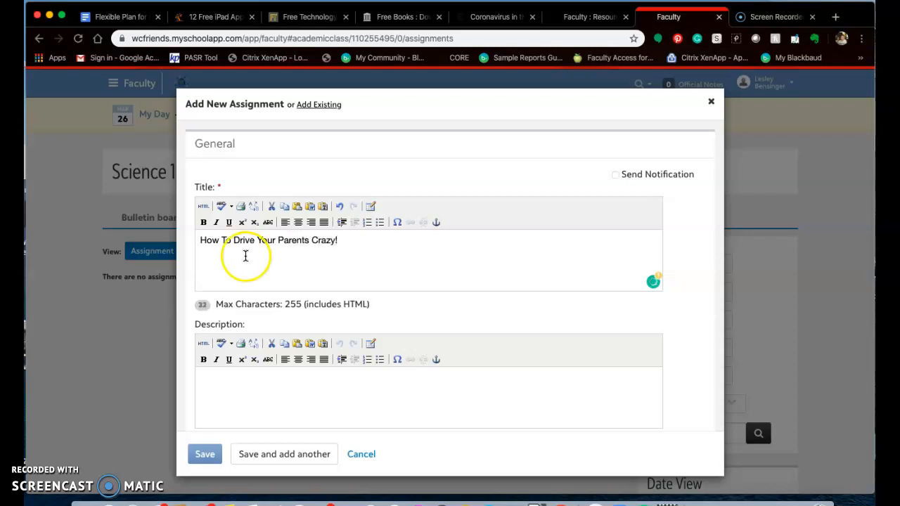
Step: Enter the assignment description "Take photos of you making your parents nuts! Submit to me via email by Friday."
click(261, 378)
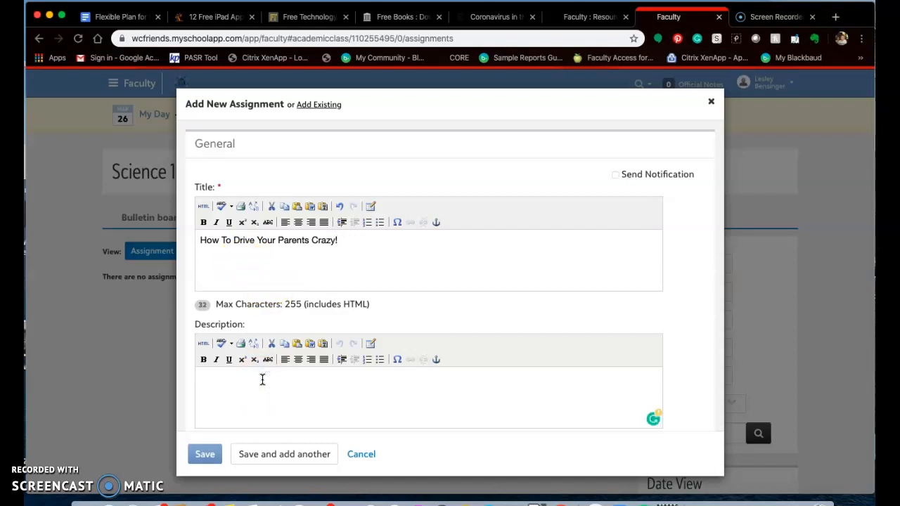
text(Take photos of yu)
key(BackSpace)
key(BackSpace)
text(ou making your parents nuts! Submit to me via ea)
key(BackSpace)
text(mail by Friday.)
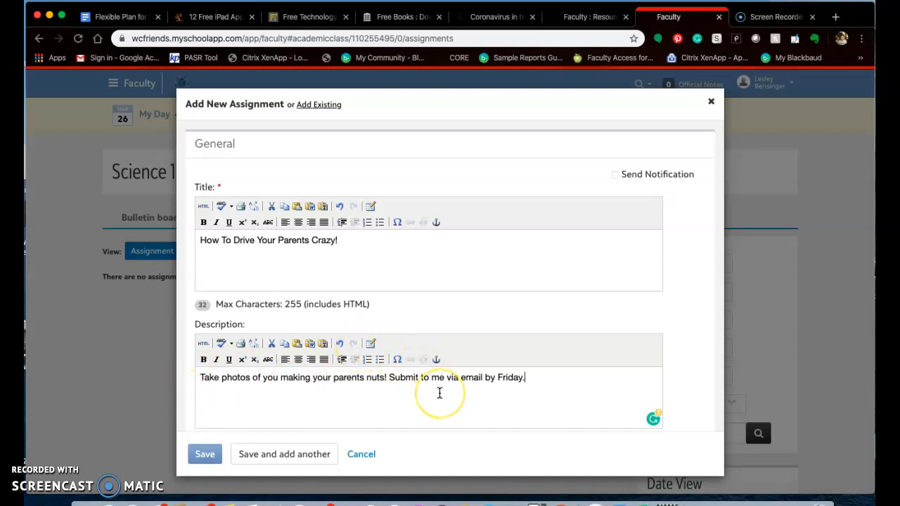
Step: Allow selection from all assignment types and set the assignment's type to Project
scroll(440, 393, down, 5)
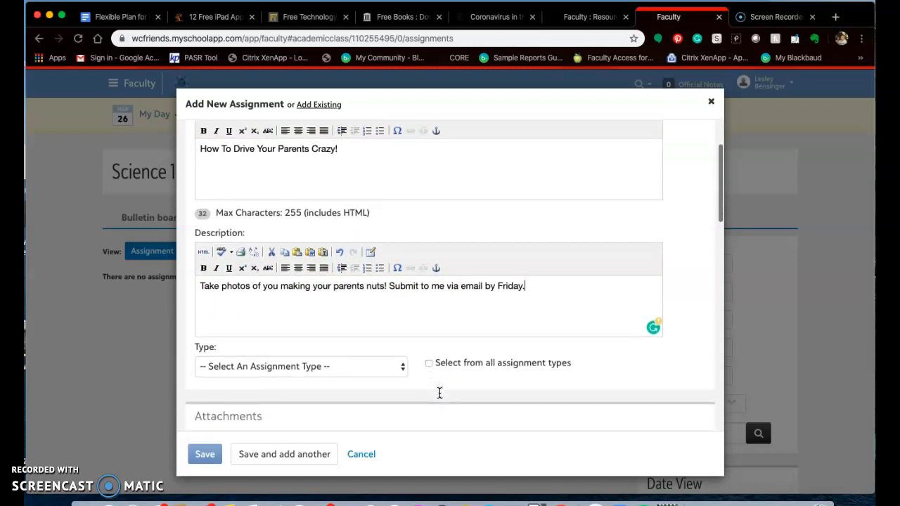
scroll(439, 393, down, 1)
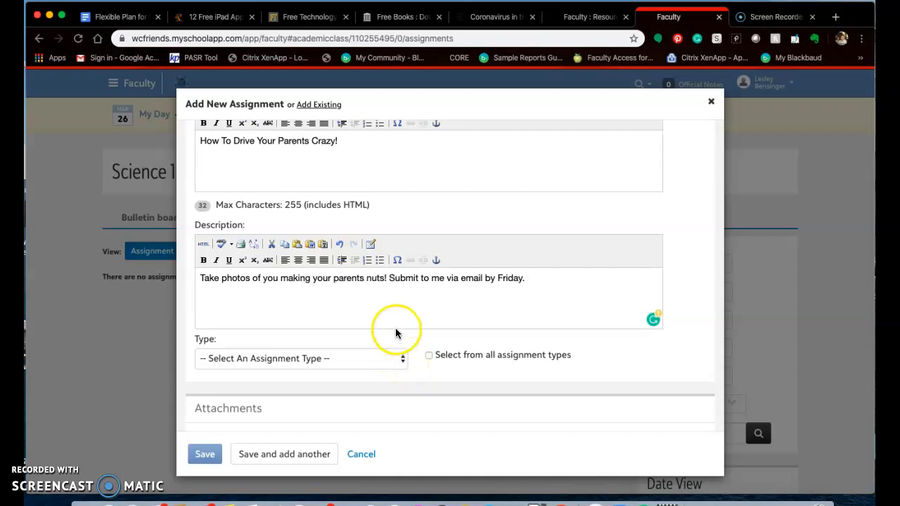
click(428, 356)
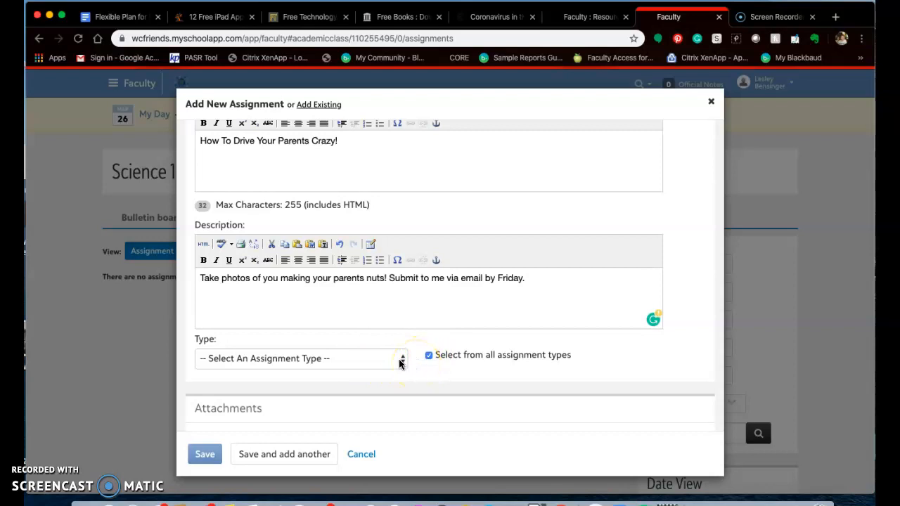
click(401, 359)
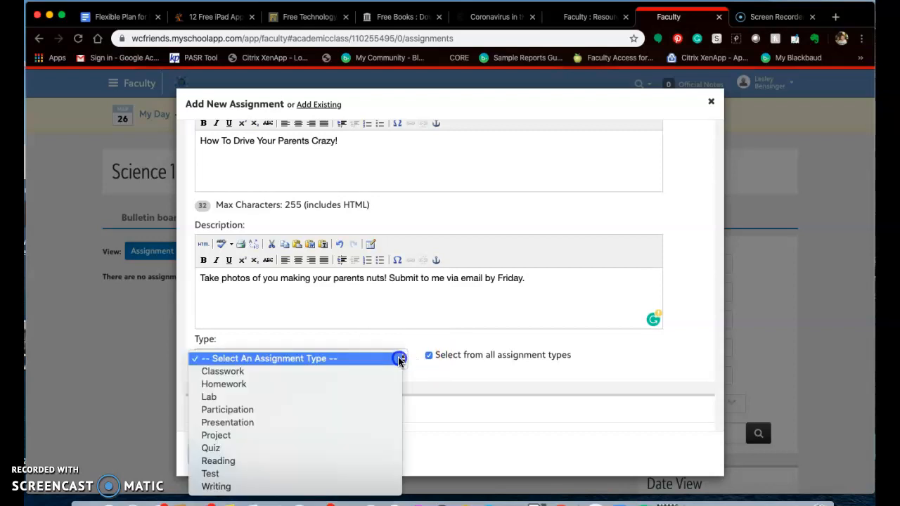
click(371, 441)
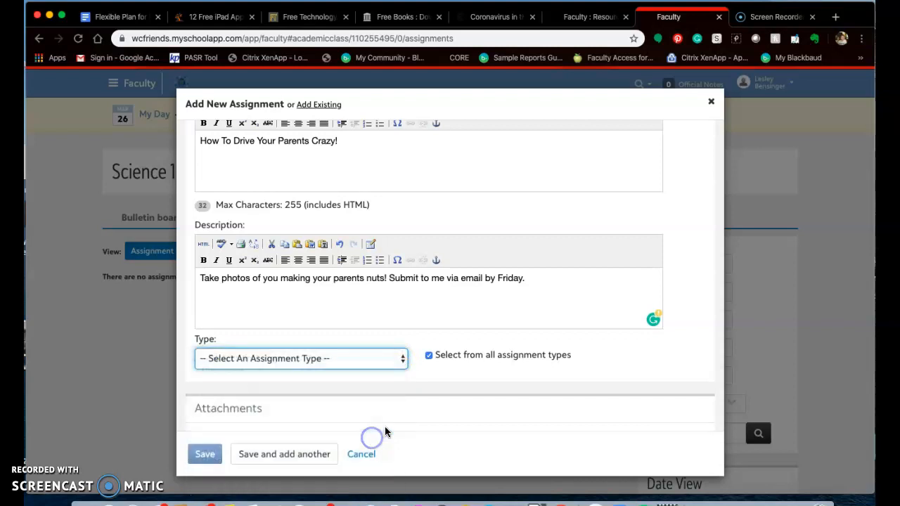
Step: Check the link attachment fields for a description and URL, and exclude the assignment from the gradebook
scroll(436, 422, down, 3)
scroll(437, 421, down, 2)
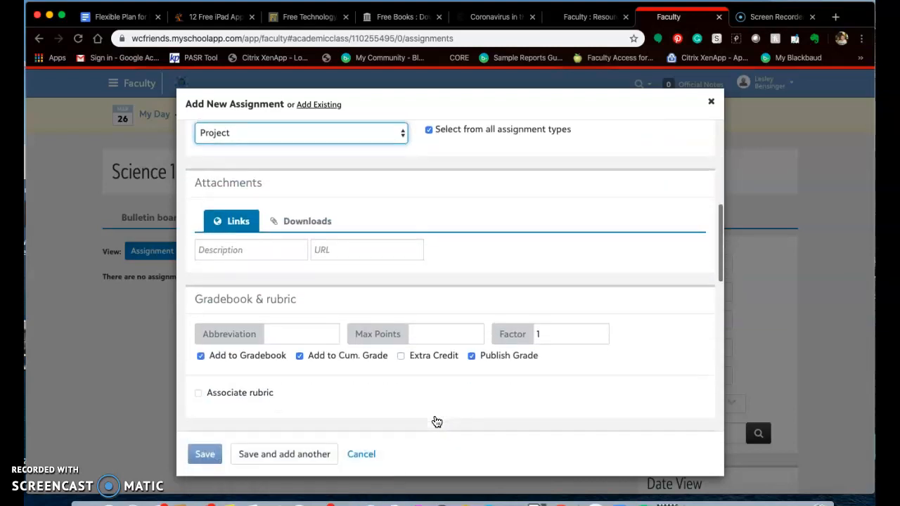
click(247, 249)
click(360, 245)
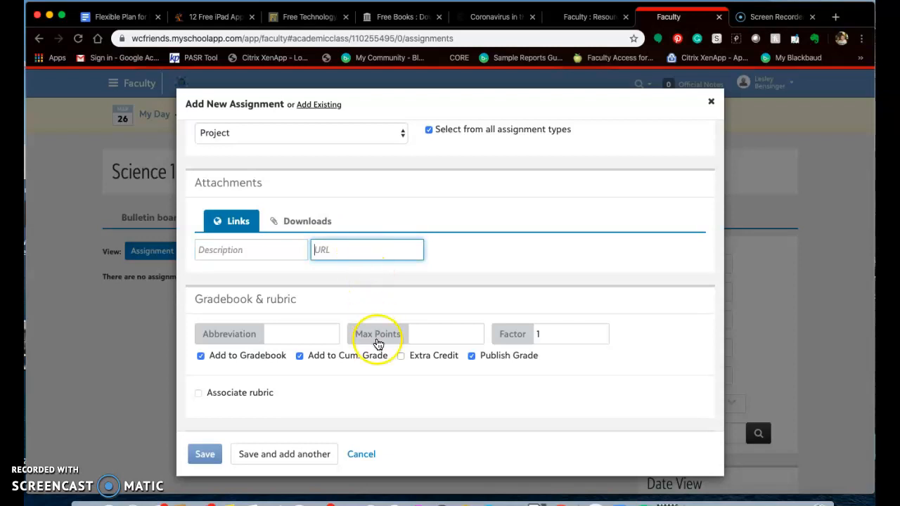
scroll(376, 360, down, 3)
scroll(378, 362, down, 1)
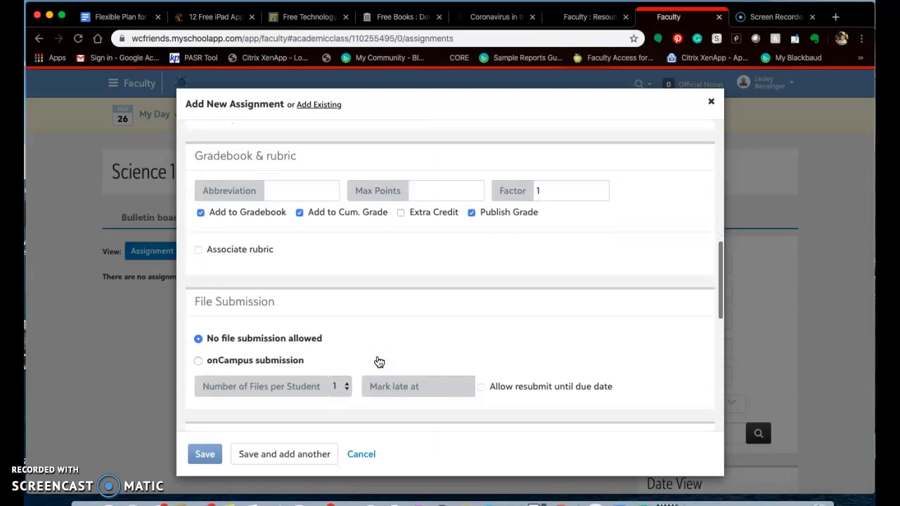
click(201, 213)
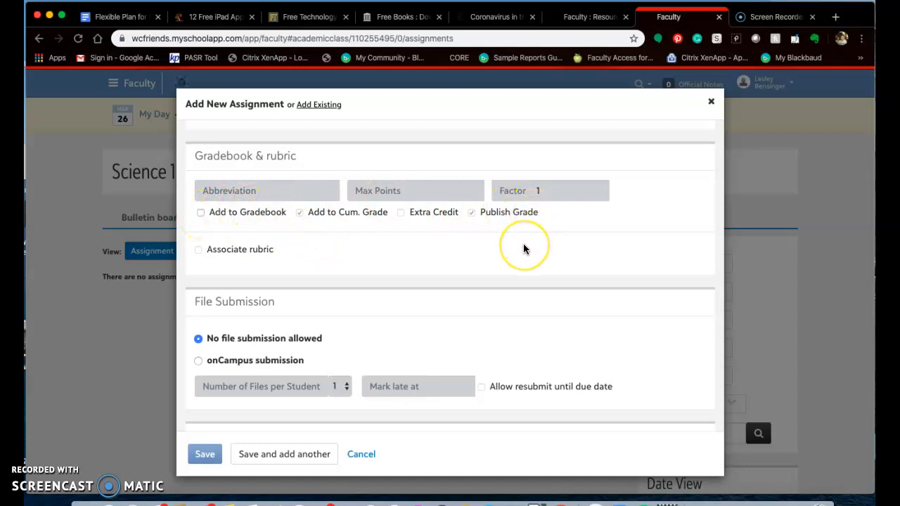
Step: Review the file submission, assignment instance and section date settings, and discard the new assignment without saving
scroll(523, 249, down, 4)
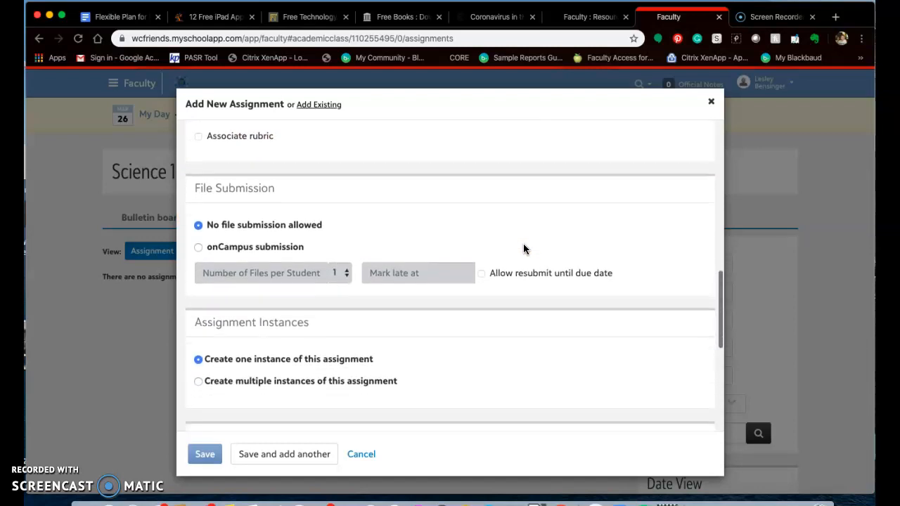
scroll(523, 248, down, 2)
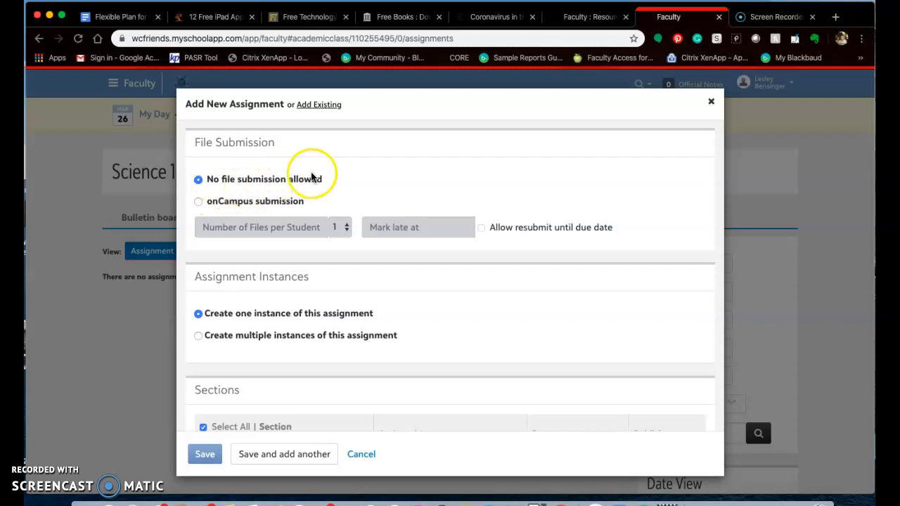
scroll(320, 308, down, 5)
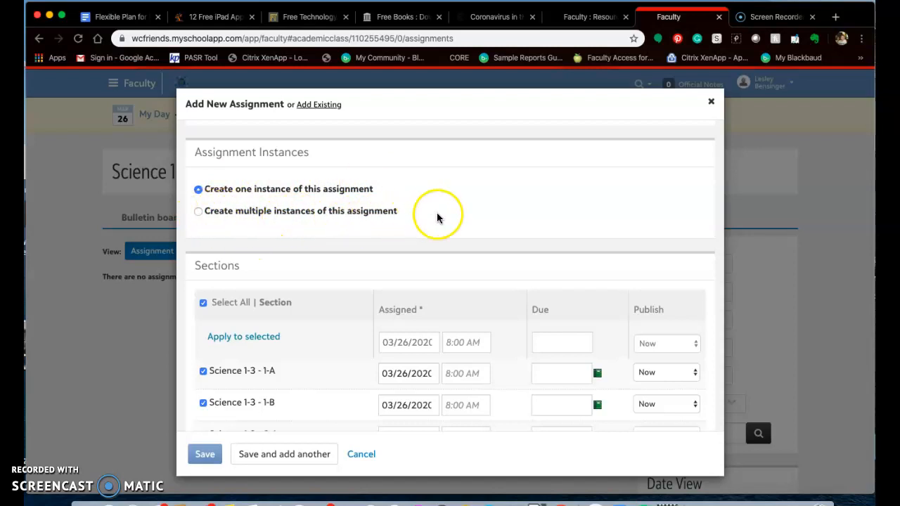
scroll(438, 219, down, 4)
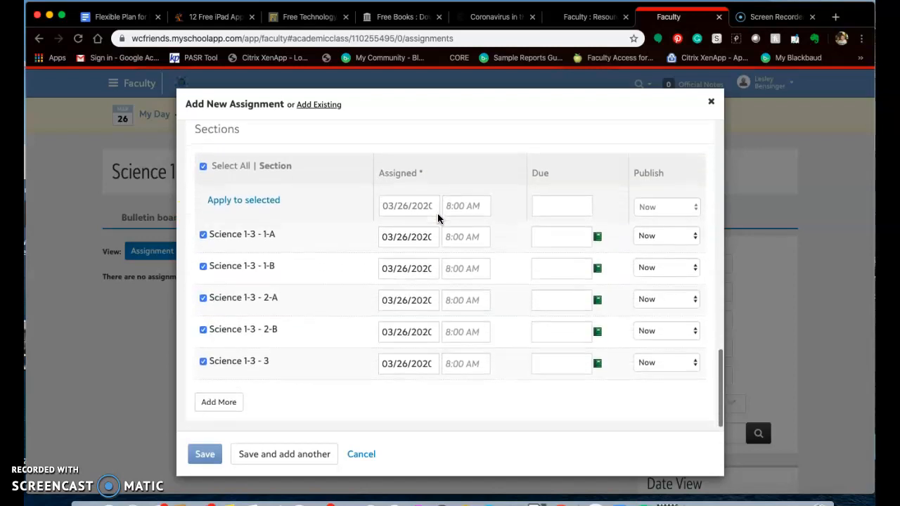
click(284, 248)
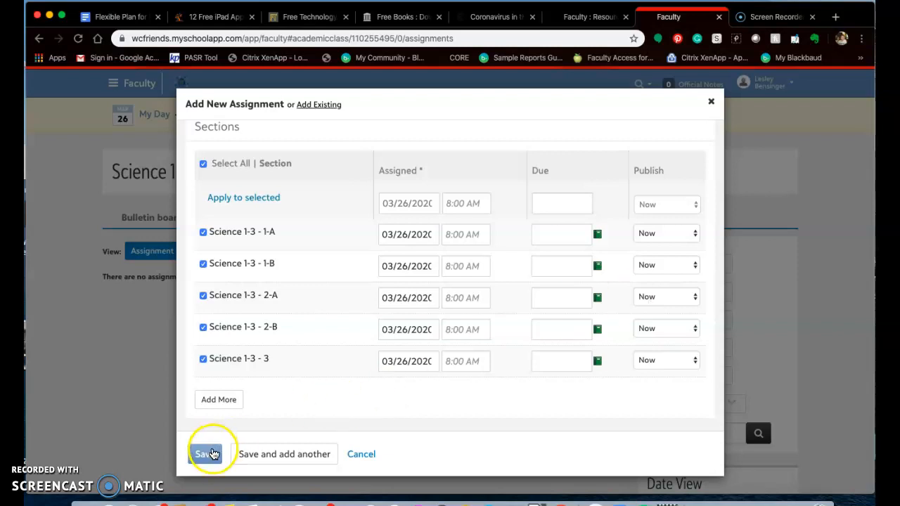
click(711, 105)
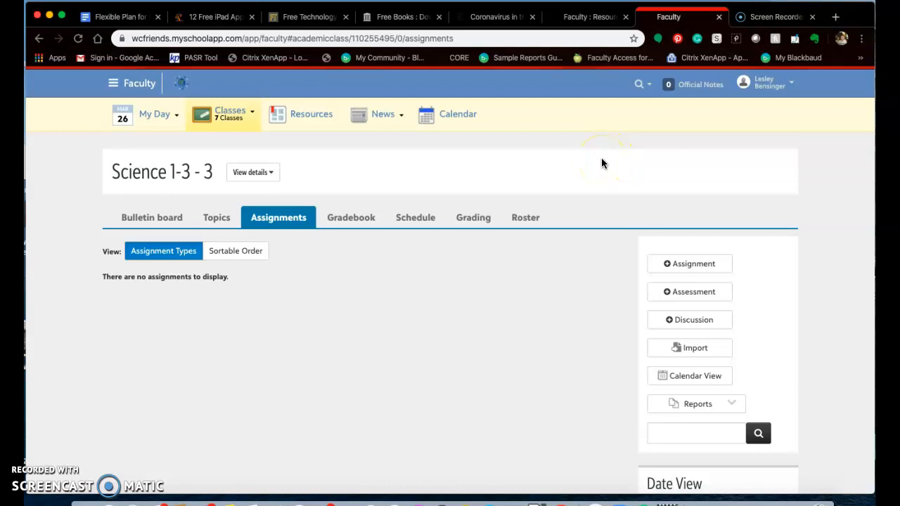
Step: Stop impersonating the teacher and impersonate the first parent listed under past impersonations
click(781, 83)
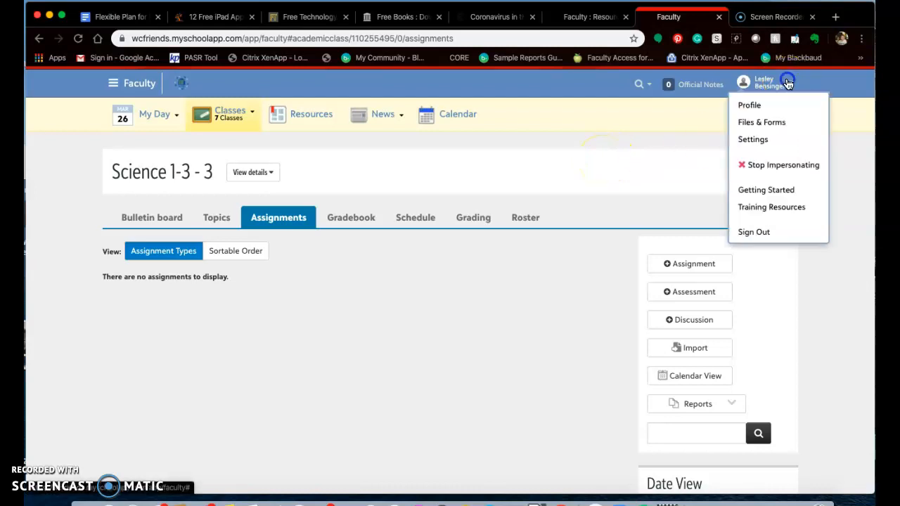
click(778, 167)
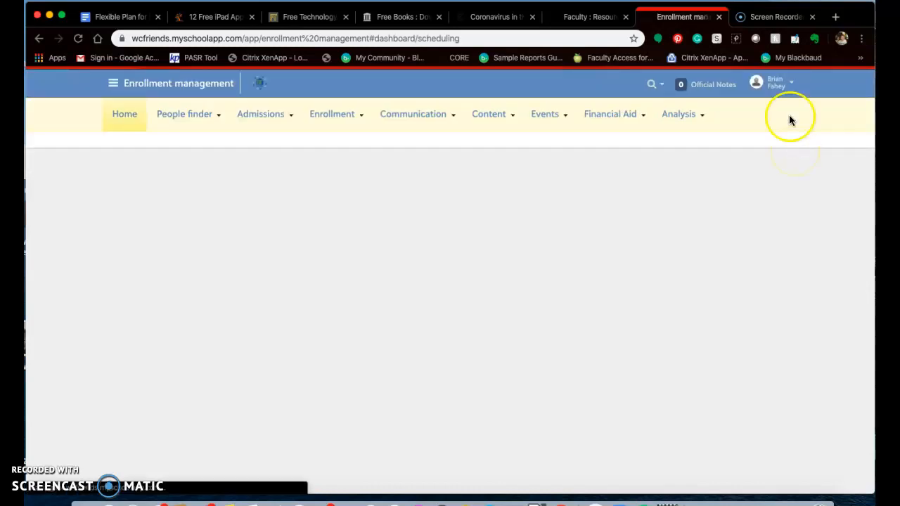
click(781, 86)
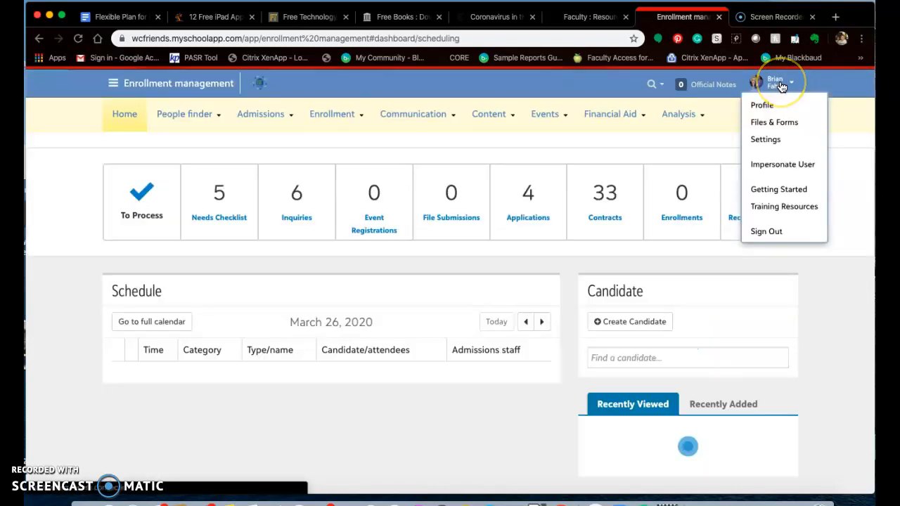
click(786, 168)
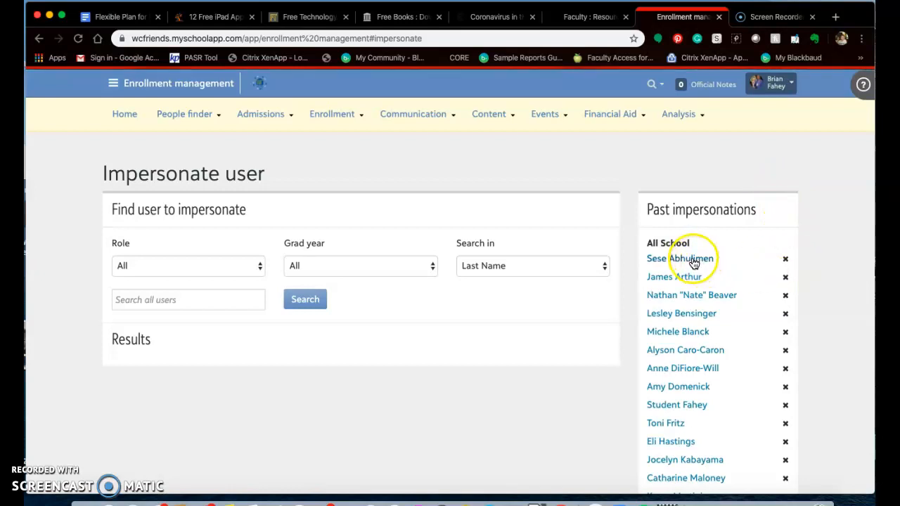
click(693, 259)
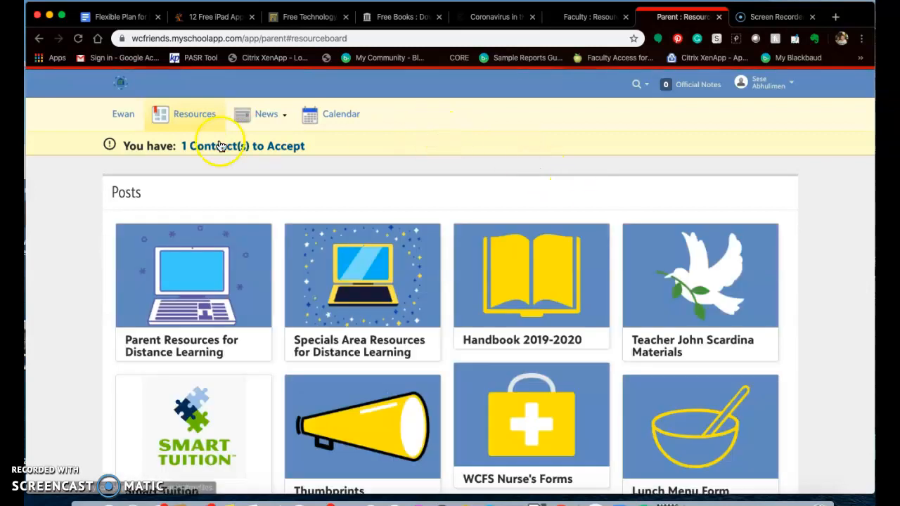
Step: Open the child's progress page and examine the assignment summaries in the course list down to Science 1-3 - 3
click(123, 116)
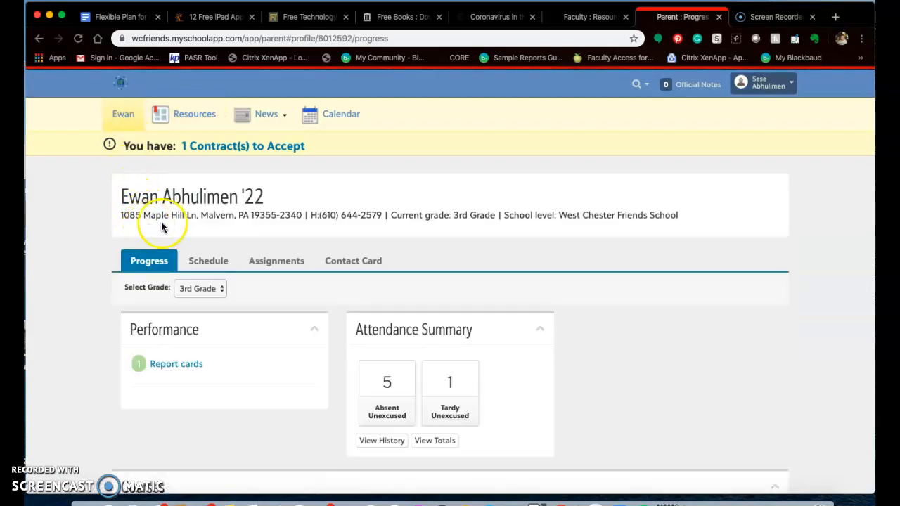
scroll(285, 308, down, 5)
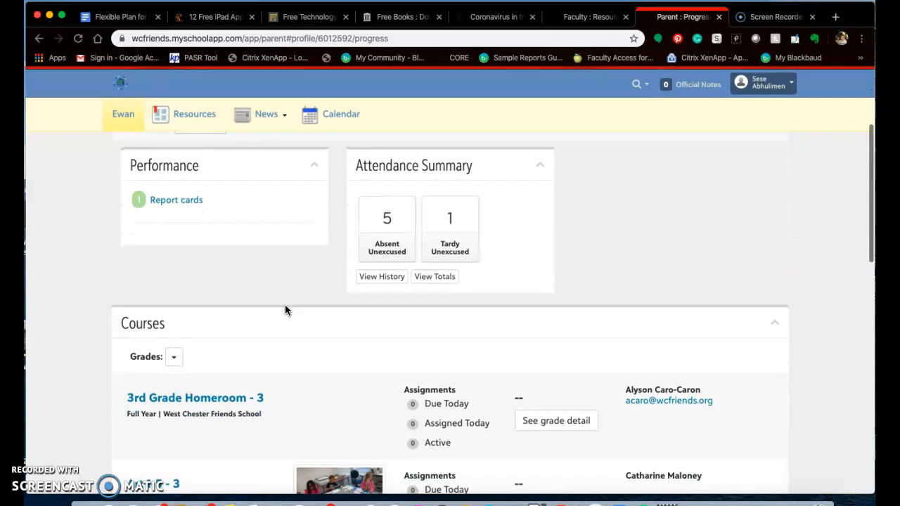
scroll(285, 308, down, 2)
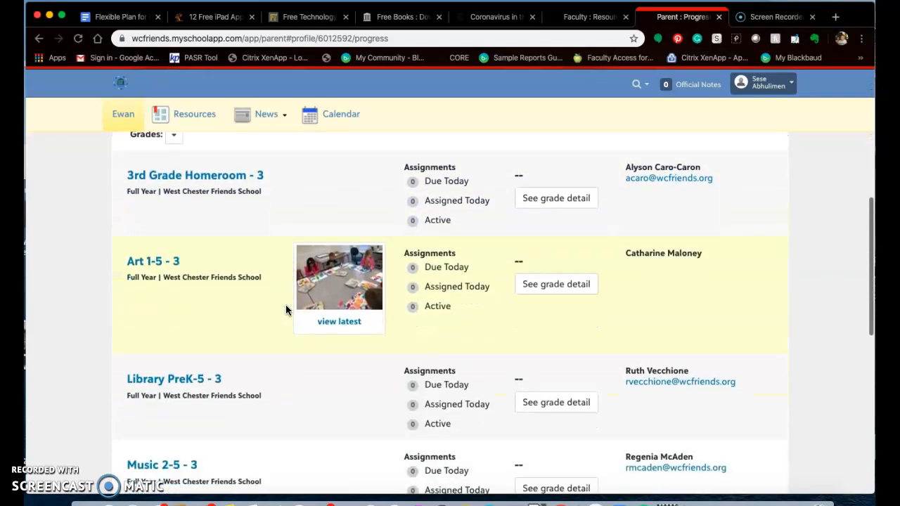
scroll(286, 310, down, 1)
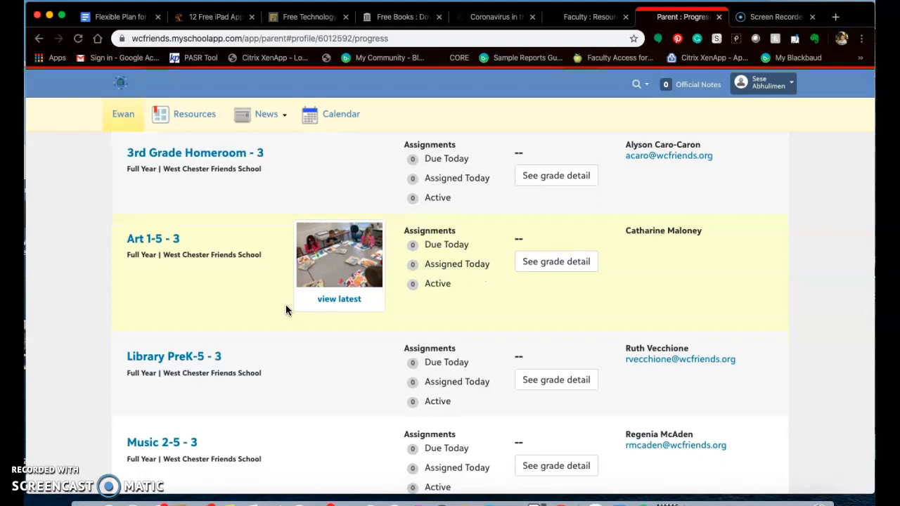
scroll(286, 310, up, 1)
scroll(285, 309, down, 5)
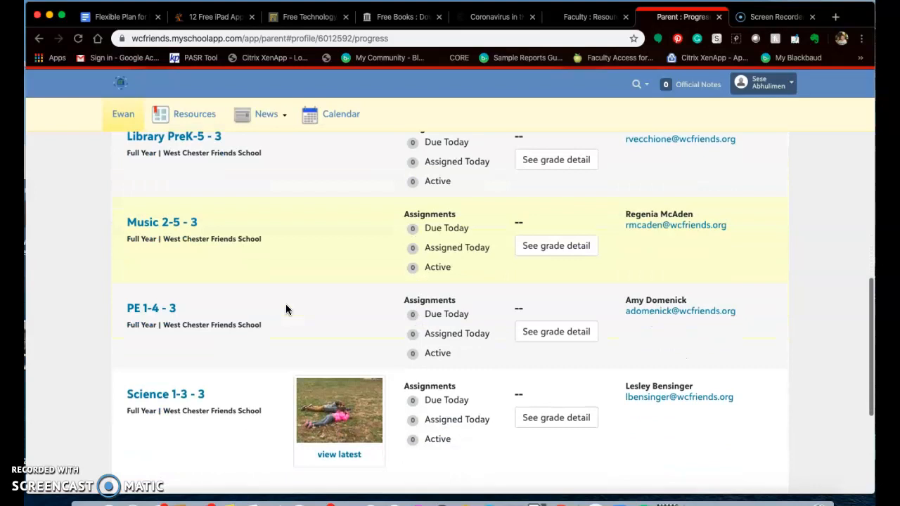
Step: Examine the assignment summaries for the remaining courses through Technology 2-5 - 3, and return to the child's progress overview
scroll(286, 310, down, 3)
click(219, 293)
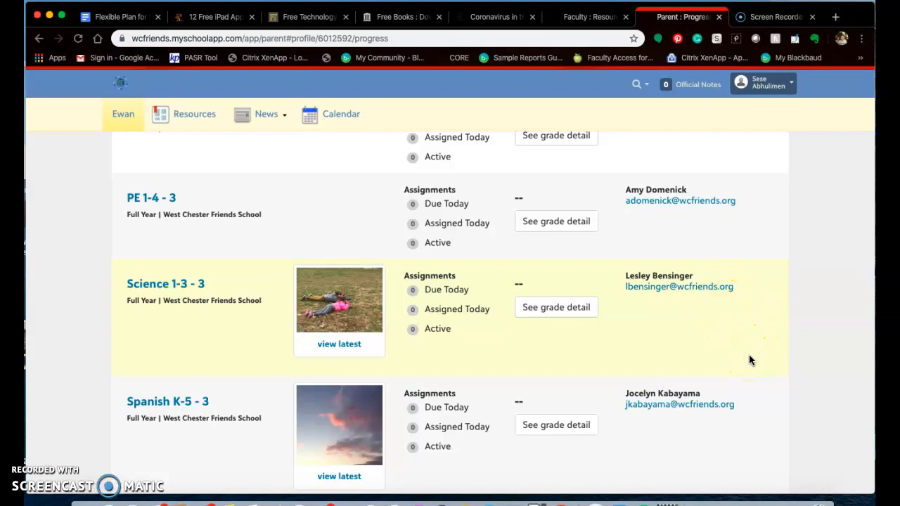
scroll(750, 359, down, 4)
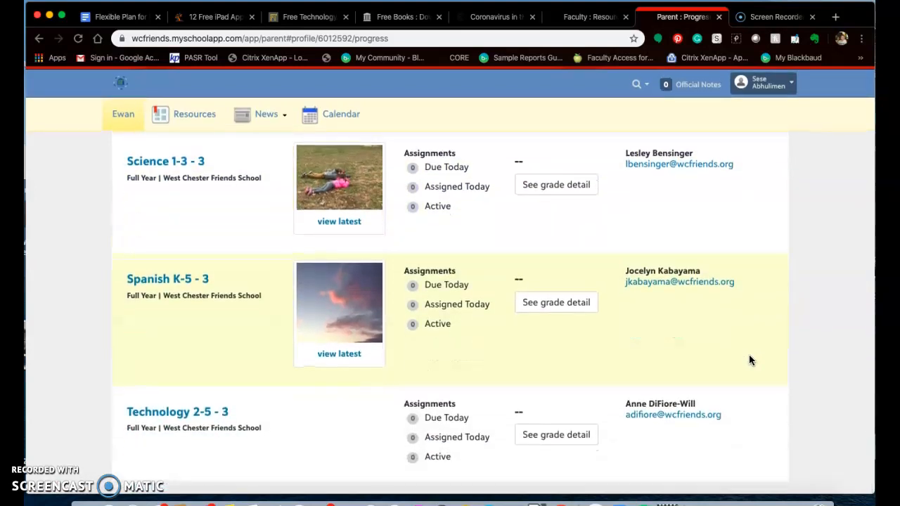
scroll(749, 360, up, 15)
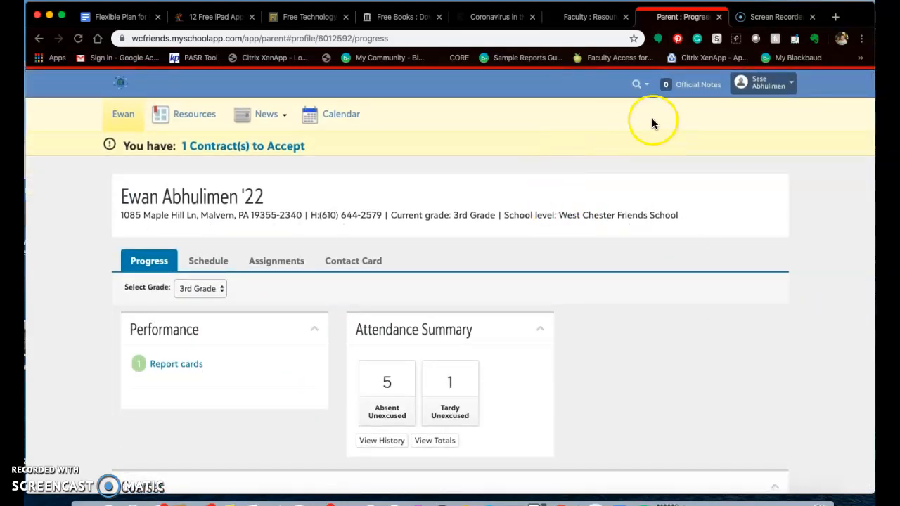
Step: Switch to the faculty resources page with the online classroom help links and open the Classroom Email Groups document
click(591, 17)
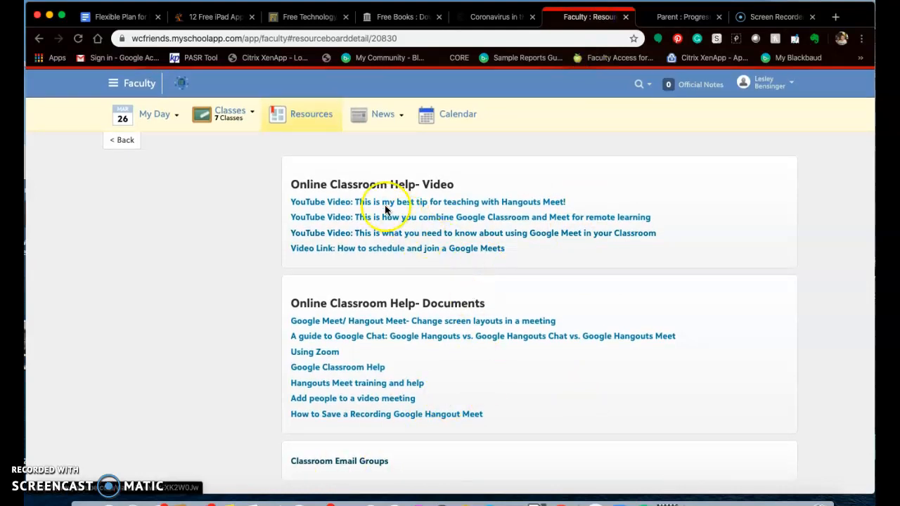
scroll(451, 203, up, 1)
scroll(451, 203, down, 1)
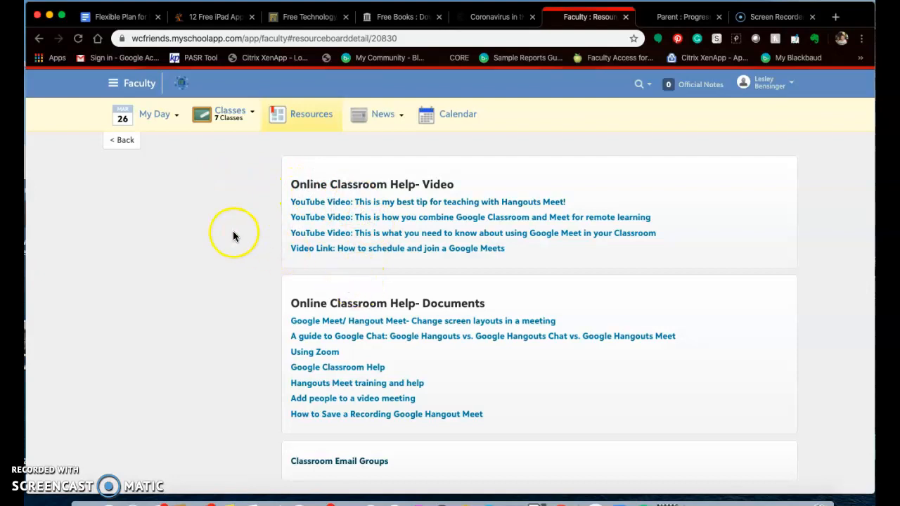
click(330, 462)
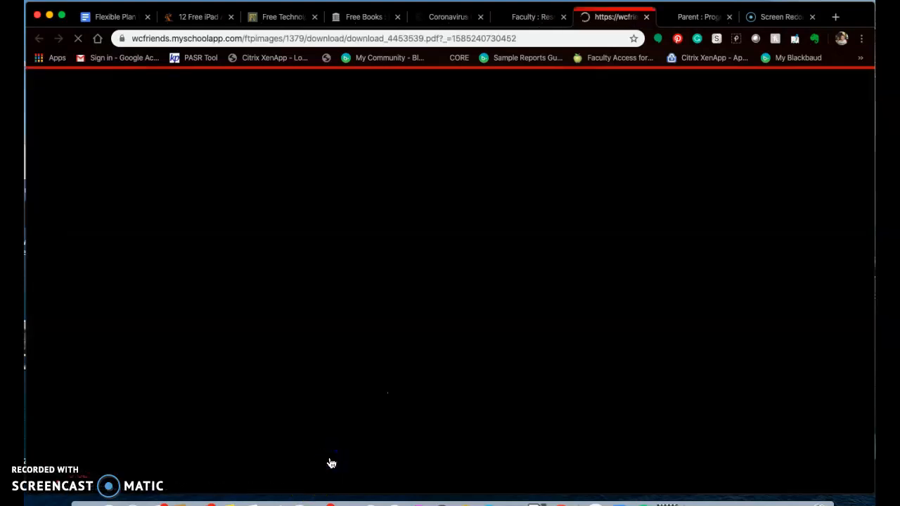